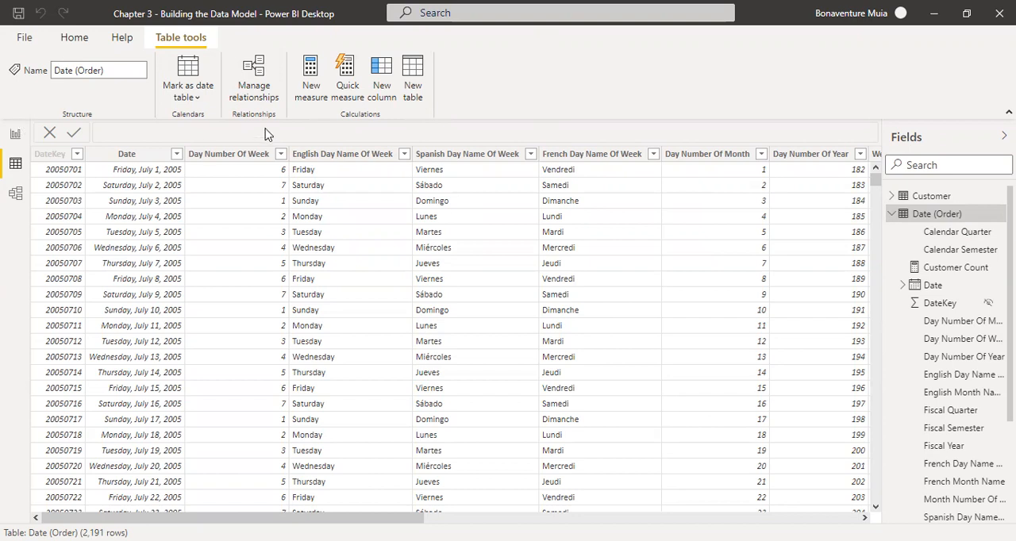
Add a calculated column to the Date (Order) table and name it Month Year in its formula.
{"action": "left_click", "coordinate": [389, 84]}
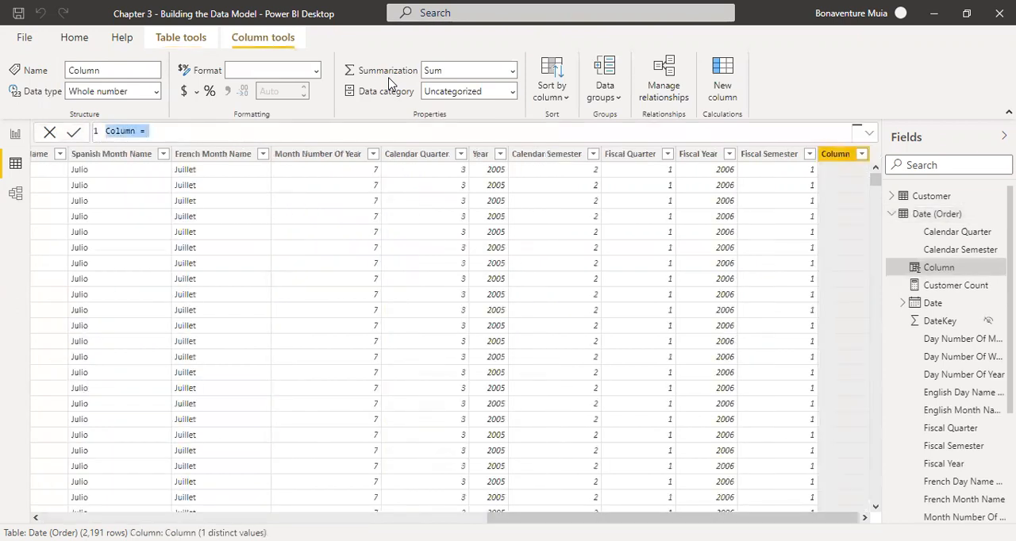
{"action": "left_click", "coordinate": [134, 132]}
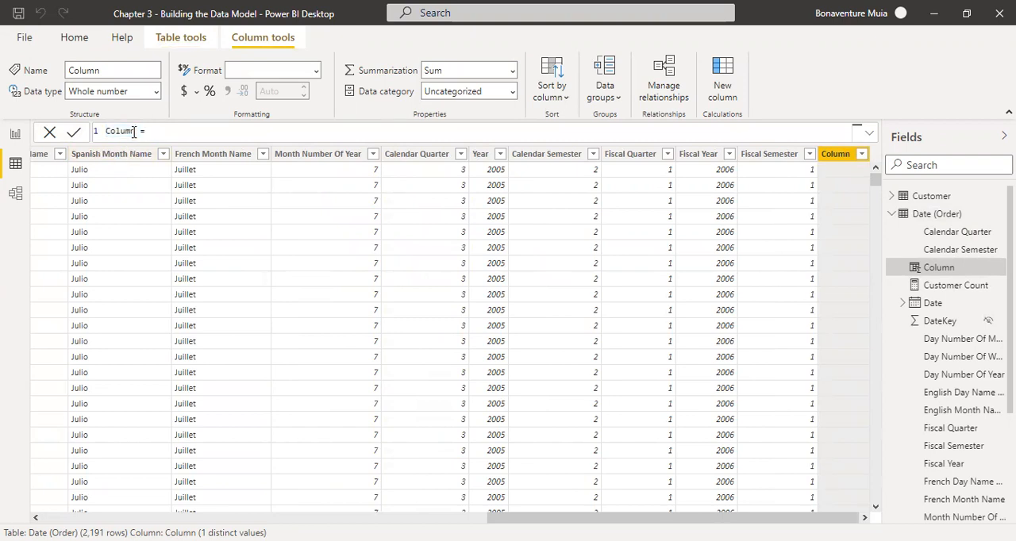
{"action": "key", "text": "ctrl+a"}
{"action": "key", "text": "BackSpace"}
{"action": "type", "text": "Mon"}
{"action": "type", "text": "th N"}
{"action": "type", "text": "ear"}
{"action": "type", "text": "dat"}
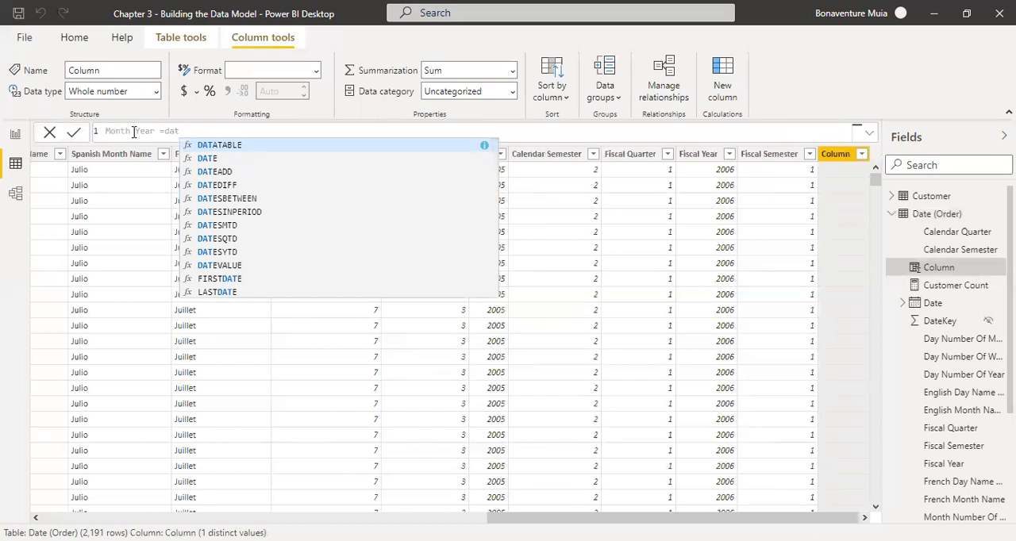
{"action": "key", "text": "BackSpace"}
{"action": "key", "text": "BackSpace"}
{"action": "key", "text": "BackSpace"}
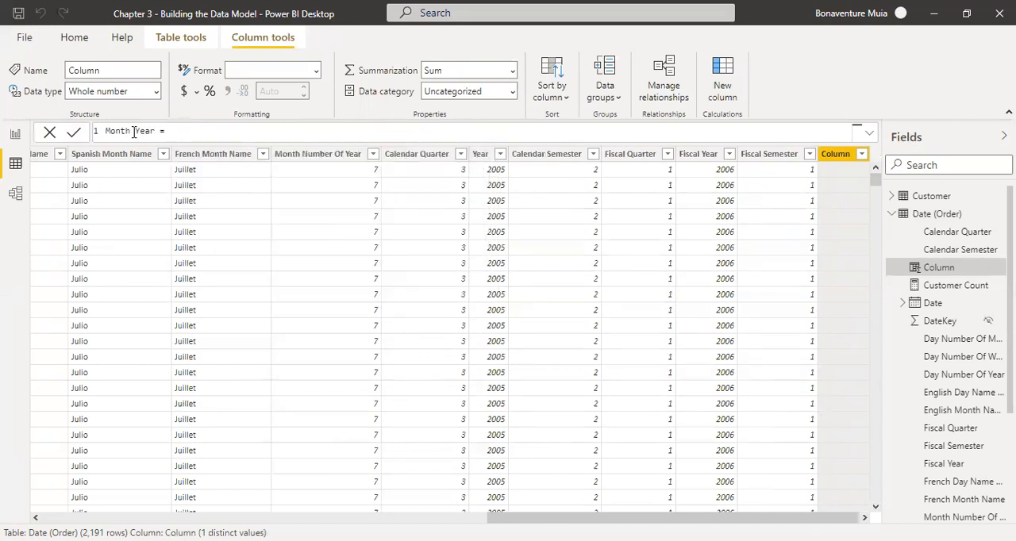
Insert a reference to 'Date (Order)'[Month Number Of Year] in the Month Year formula.
{"action": "type", "text": "Date"}
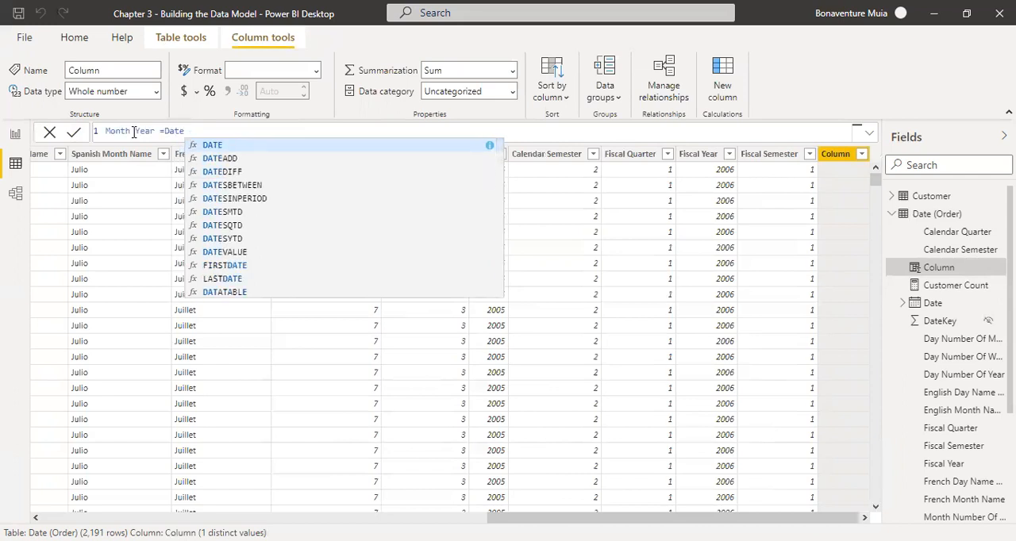
{"action": "type", "text": "("}
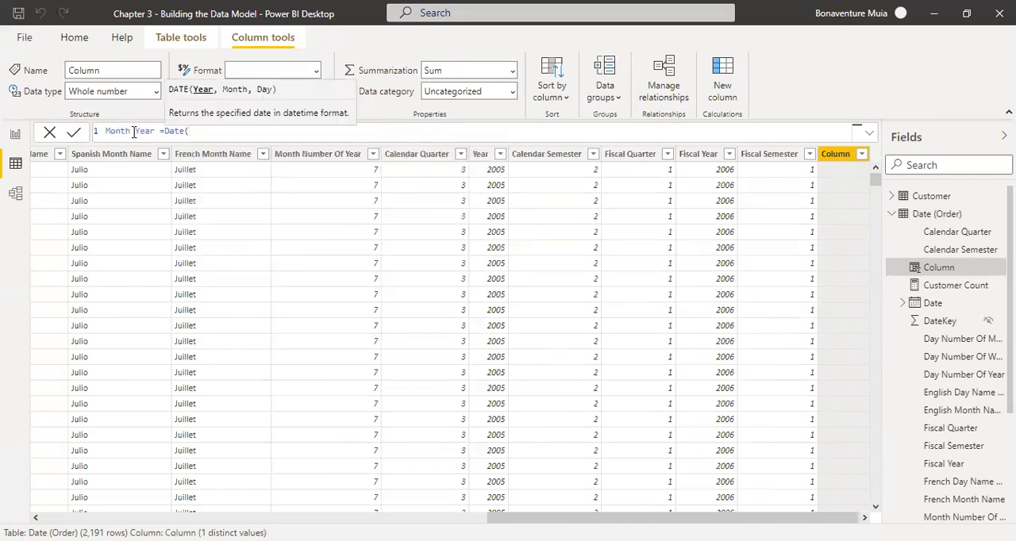
{"action": "type", "text": "orde"}
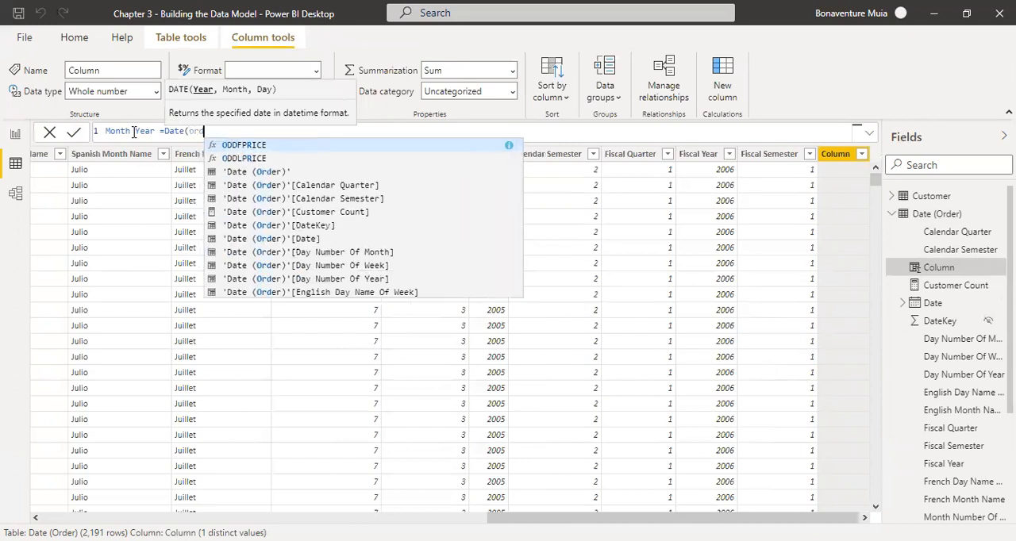
{"action": "key", "text": "Down"}
{"action": "key", "text": "Down"}
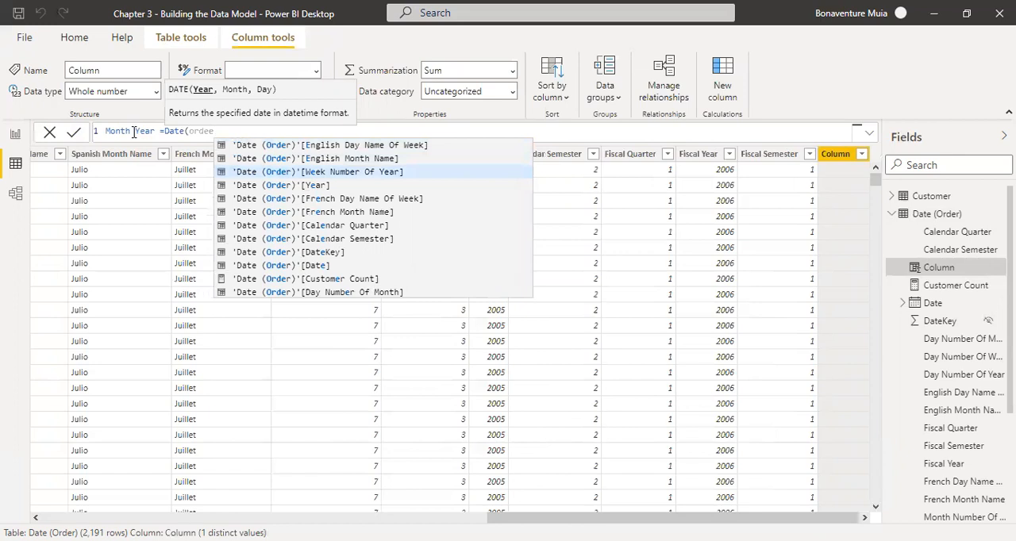
{"action": "key", "text": "Down"}
{"action": "key", "text": "Down"}
{"action": "key", "text": "Down"}
{"action": "key", "text": "Down"}
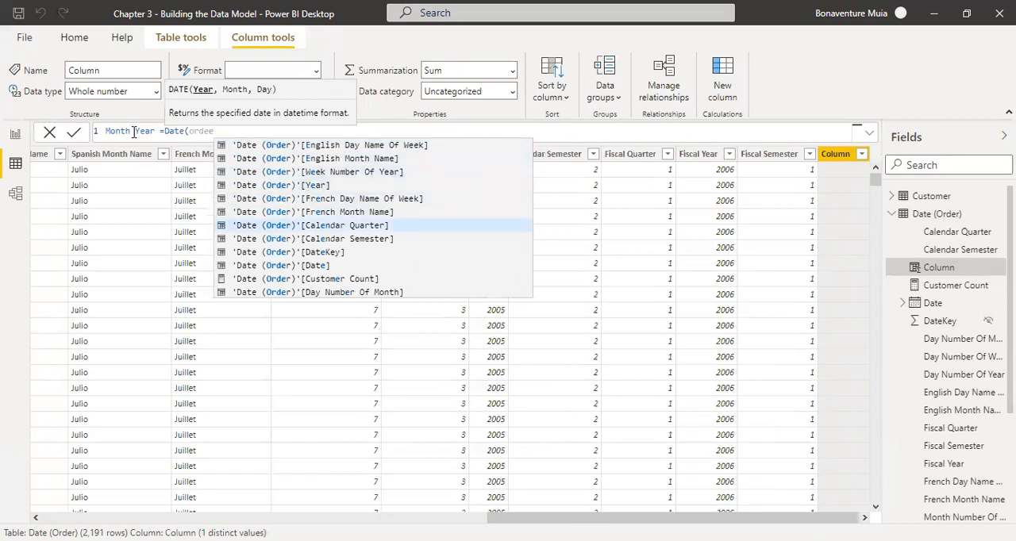
{"action": "key", "text": "Down"}
{"action": "key", "text": "Down"}
{"action": "key", "text": "Down"}
{"action": "key", "text": "Down"}
{"action": "key", "text": "Down"}
{"action": "key", "text": "Down"}
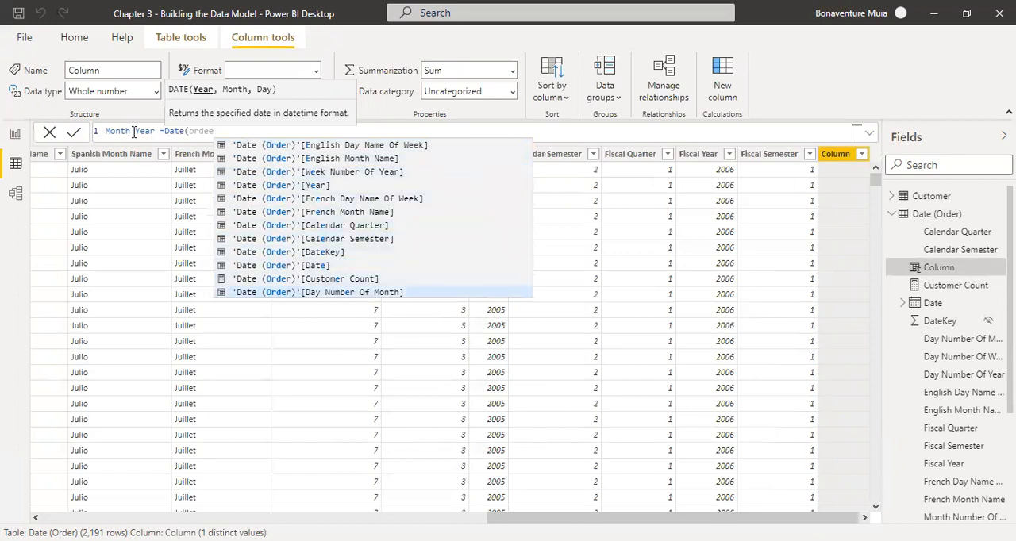
{"action": "key", "text": "Down"}
{"action": "key", "text": "Down"}
{"action": "key", "text": "Down"}
{"action": "key", "text": "Down"}
{"action": "key", "text": "Down"}
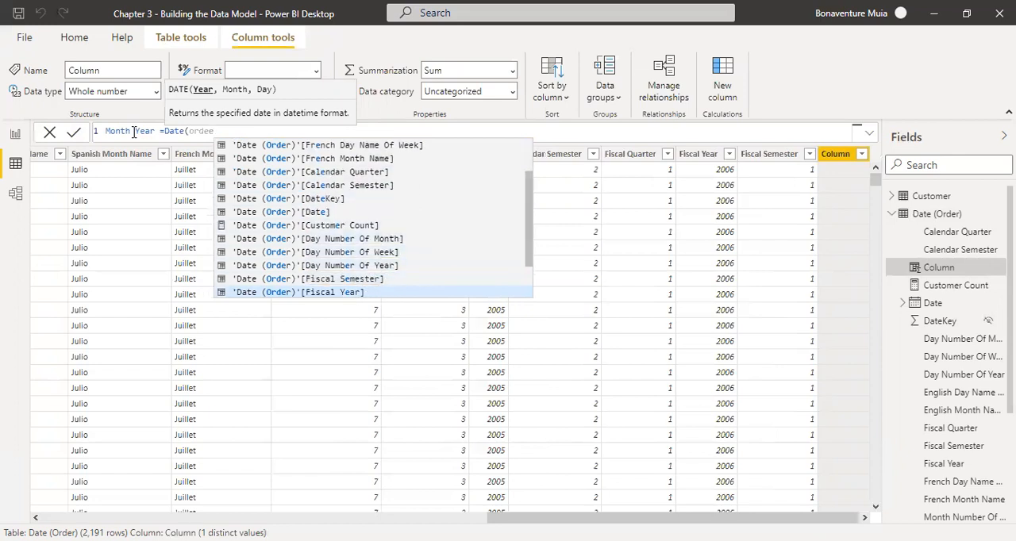
{"action": "key", "text": "Up"}
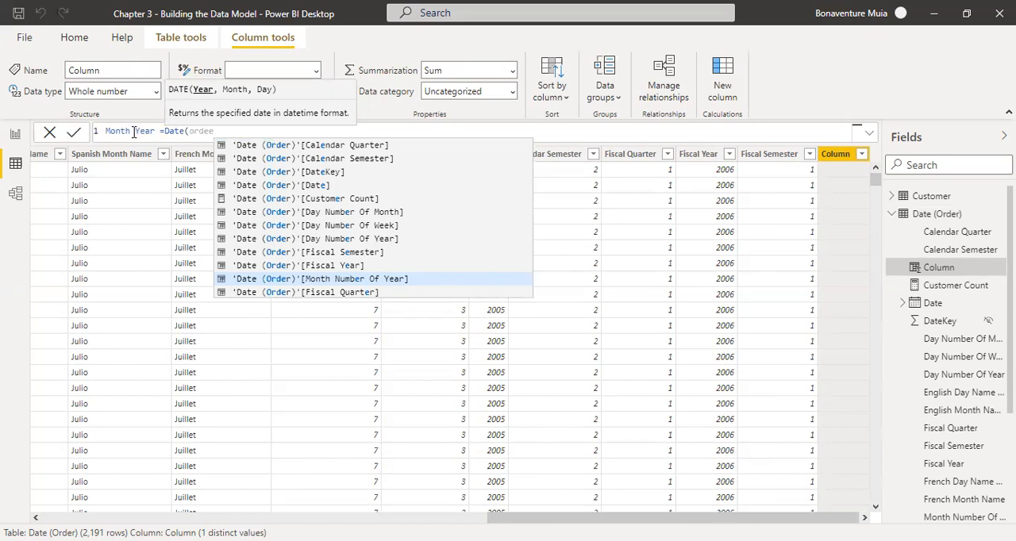
{"action": "key", "text": "Tab"}
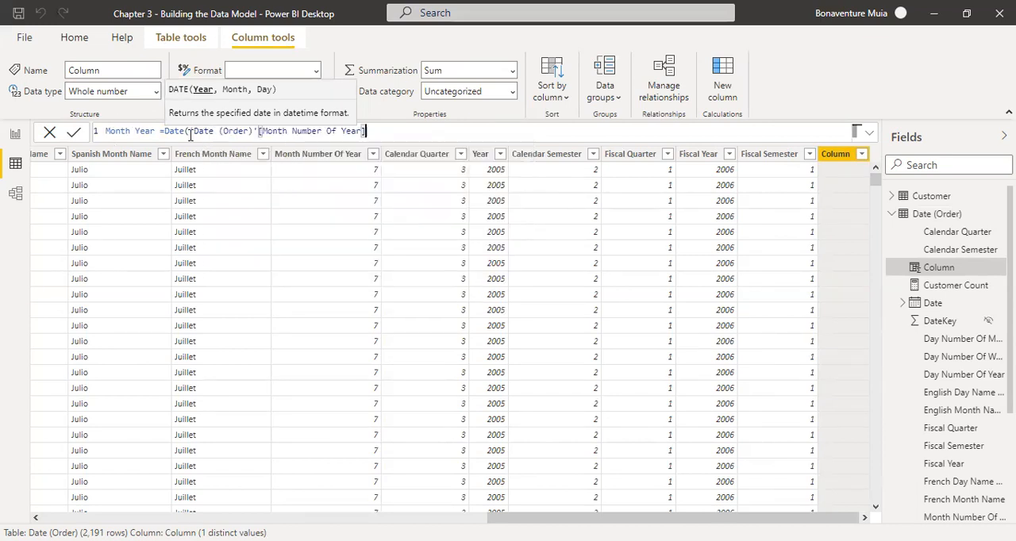
Remove the stray Date( text in front of the month number reference.
{"action": "left_click", "coordinate": [189, 133]}
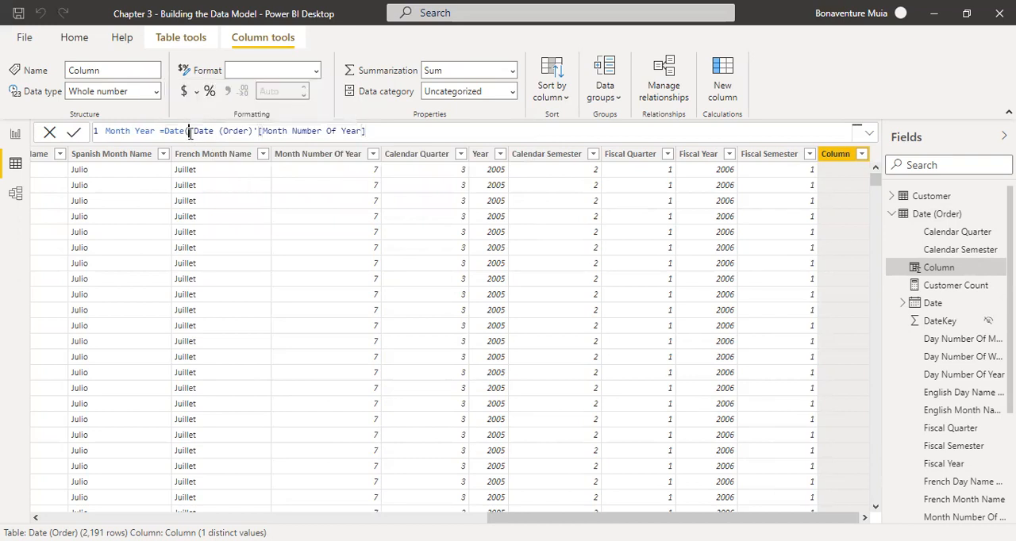
{"action": "key", "text": "BackSpace"}
{"action": "key", "text": "BackSpace"}
{"action": "key", "text": "BackSpace"}
{"action": "key", "text": "BackSpace"}
{"action": "key", "text": "BackSpace"}
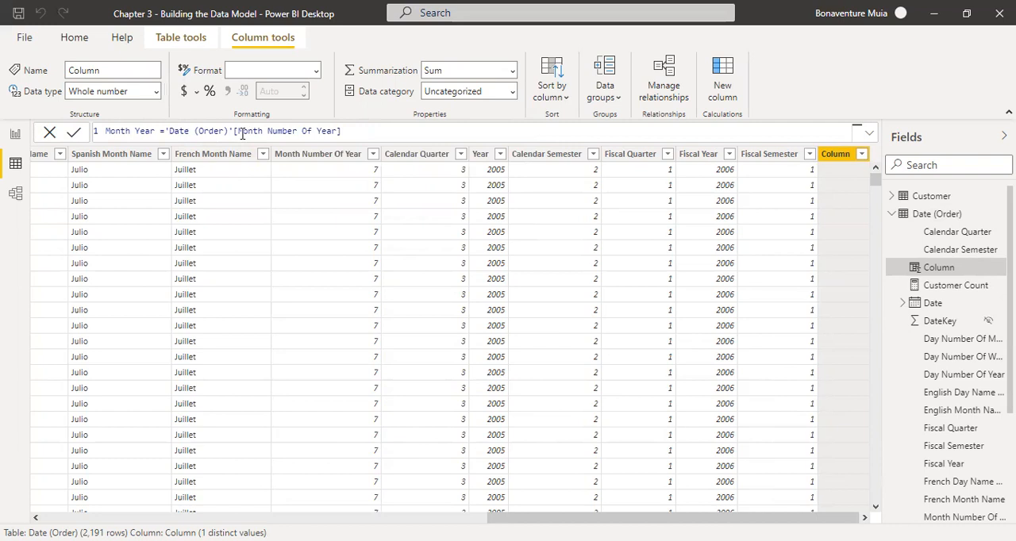
Wrap the month number reference in a RIGHT function that returns 2 characters.
{"action": "left_click_drag", "start_coordinate": [230, 132], "coordinate": [171, 132]}
{"action": "left_click_drag", "start_coordinate": [235, 132], "coordinate": [340, 127]}
{"action": "left_click", "coordinate": [346, 127]}
{"action": "left_click", "coordinate": [167, 131]}
{"action": "type", "text": "right"}
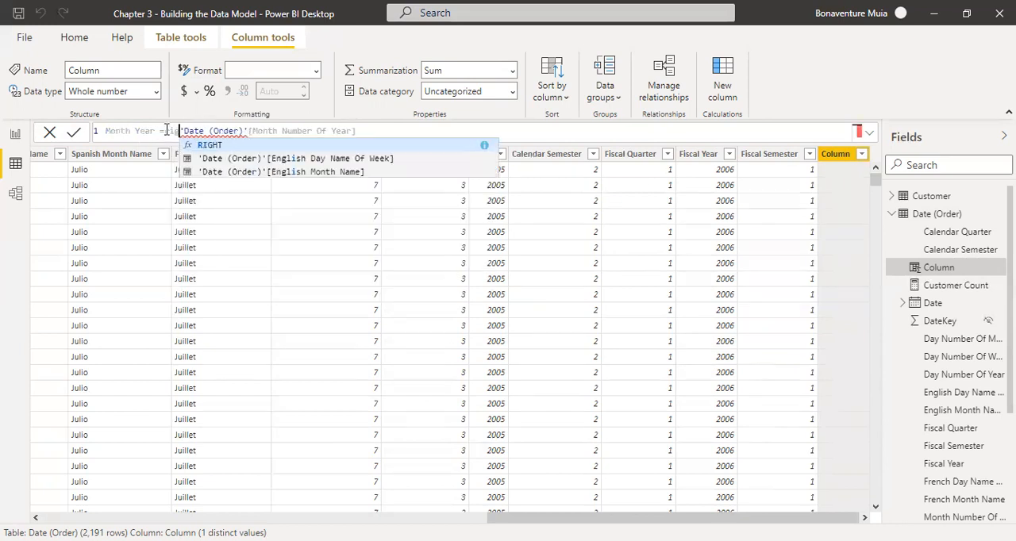
{"action": "type", "text": "("}
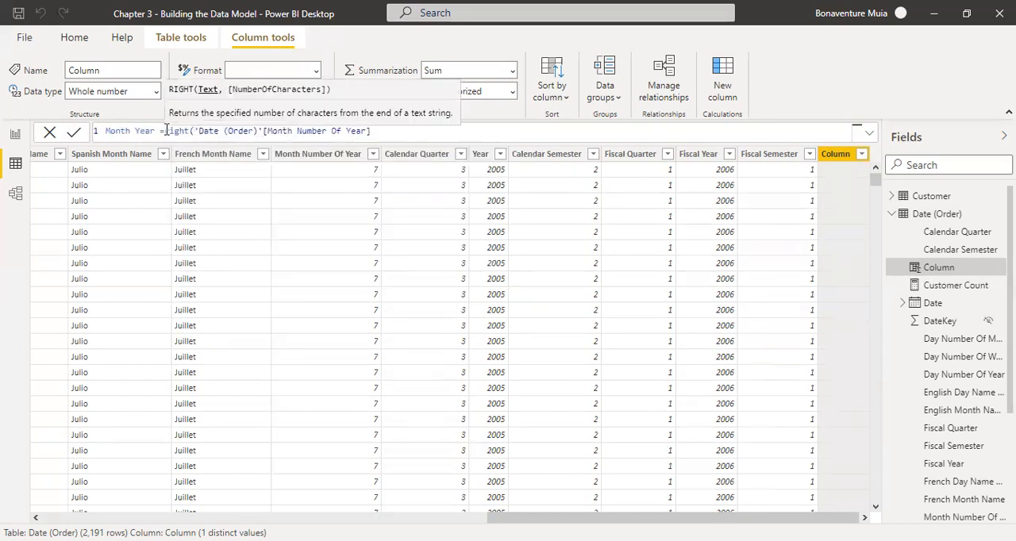
{"action": "left_click", "coordinate": [377, 131]}
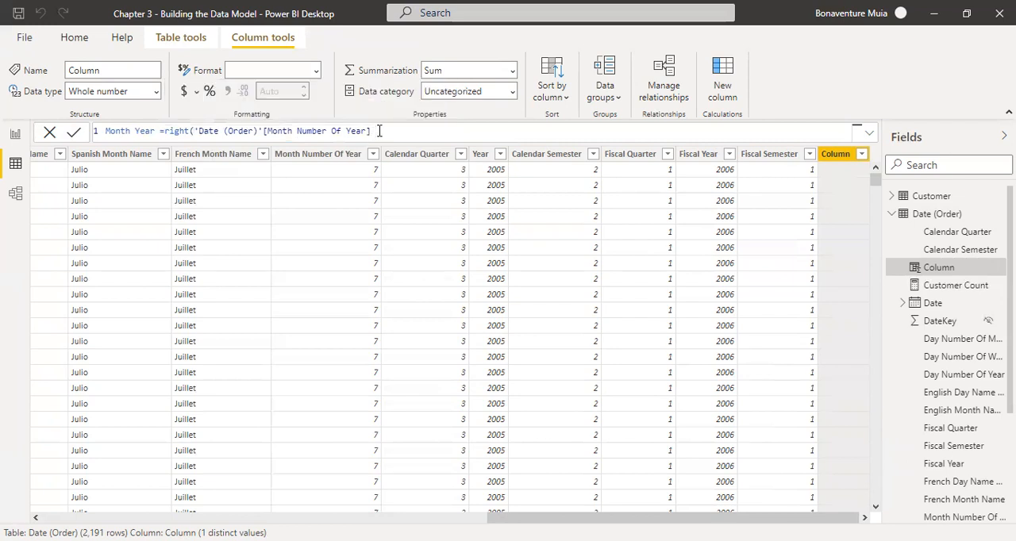
{"action": "left_click", "coordinate": [372, 132]}
{"action": "type", "text": ",2)"}
{"action": "left_click", "coordinate": [267, 132]}
{"action": "key", "text": "BackSpace"}
{"action": "key", "text": "ctrl+z"}
Prefix the month number inside the RIGHT function with "0"& and commit the Month Year formula.
{"action": "left_click", "coordinate": [194, 130]}
{"action": "type", "text": "\"\""}
{"action": "key", "text": "Left"}
{"action": "type", "text": "0"}
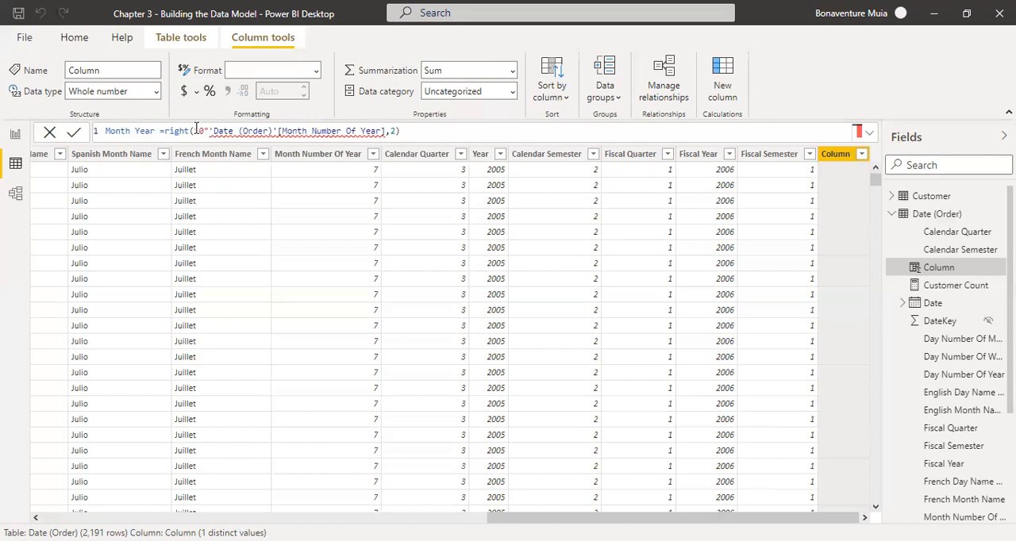
{"action": "type", "text": "&"}
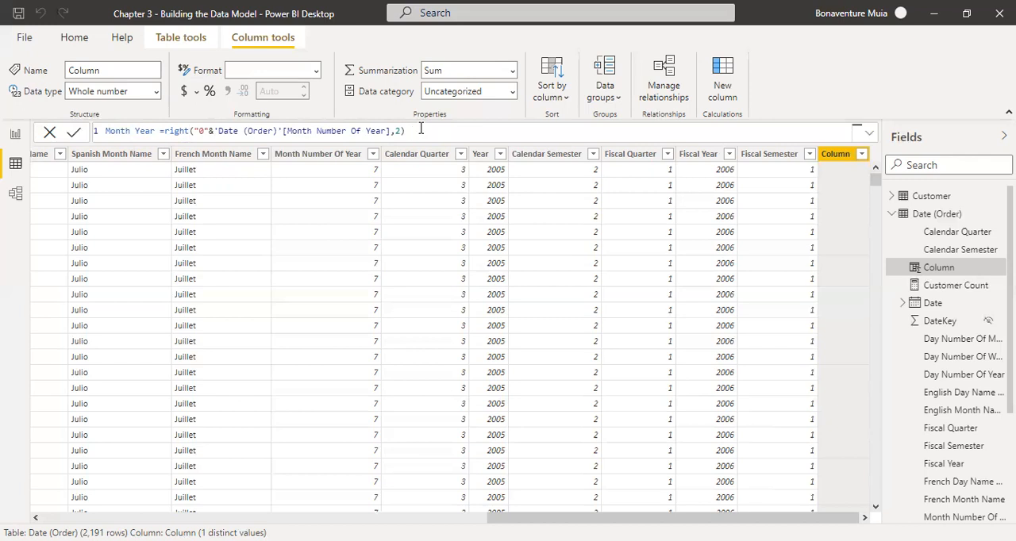
{"action": "key", "text": "Return"}
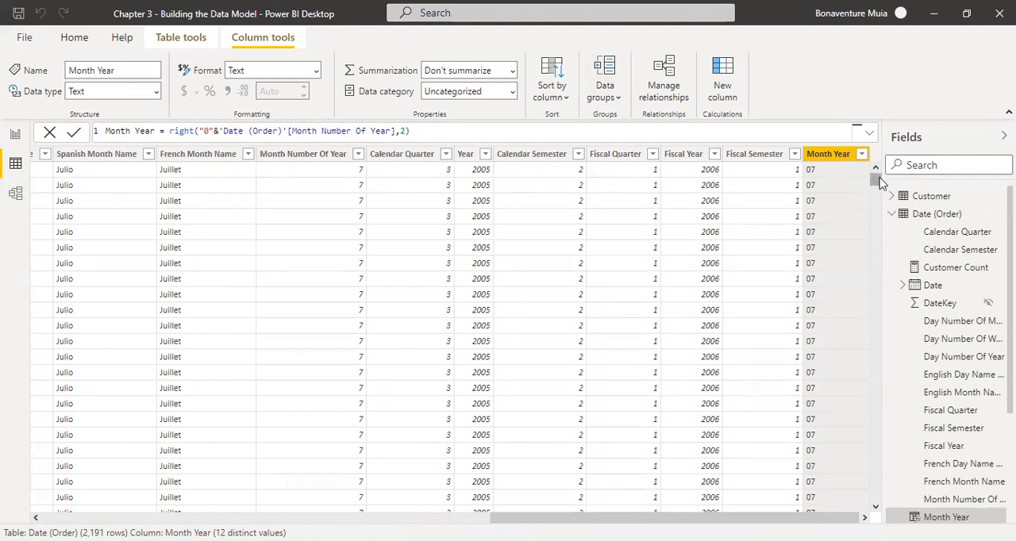
Append a hyphen separator to the Month Year formula with &"-"&.
{"action": "mouse_move", "coordinate": [878, 183]}
{"action": "left_mouse_down"}
{"action": "mouse_move", "coordinate": [887, 296]}
{"action": "mouse_move", "coordinate": [873, 352]}
{"action": "mouse_move", "coordinate": [869, 341]}
{"action": "mouse_move", "coordinate": [878, 405]}
{"action": "mouse_move", "coordinate": [875, 175]}
{"action": "left_mouse_up"}
{"action": "left_click", "coordinate": [426, 131]}
{"action": "type", "text": "\""}
{"action": "key", "text": "Left"}
{"action": "type", "text": "&"}
{"action": "key", "text": "Right"}
{"action": "type", "text": "-\"&D"}
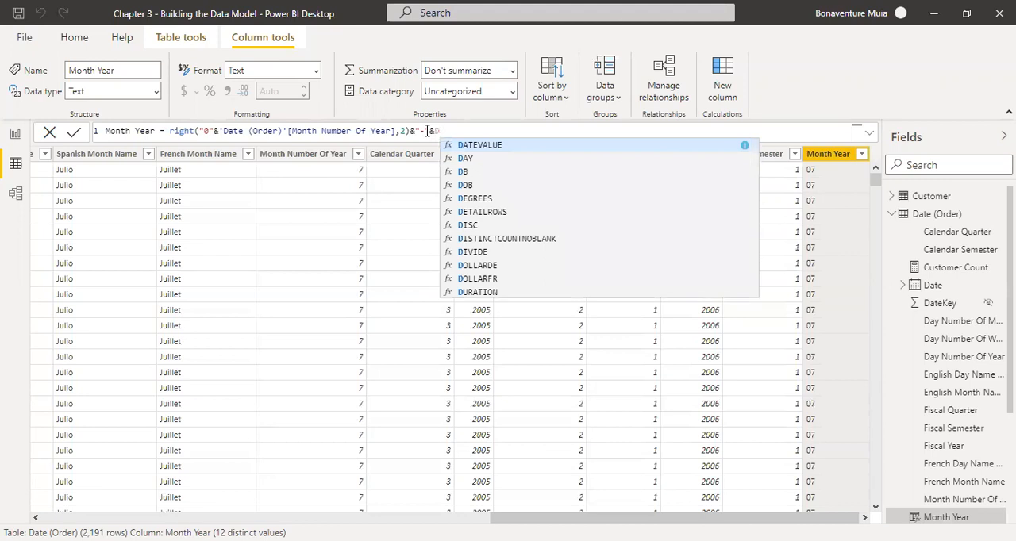
{"action": "type", "text": "ate"}
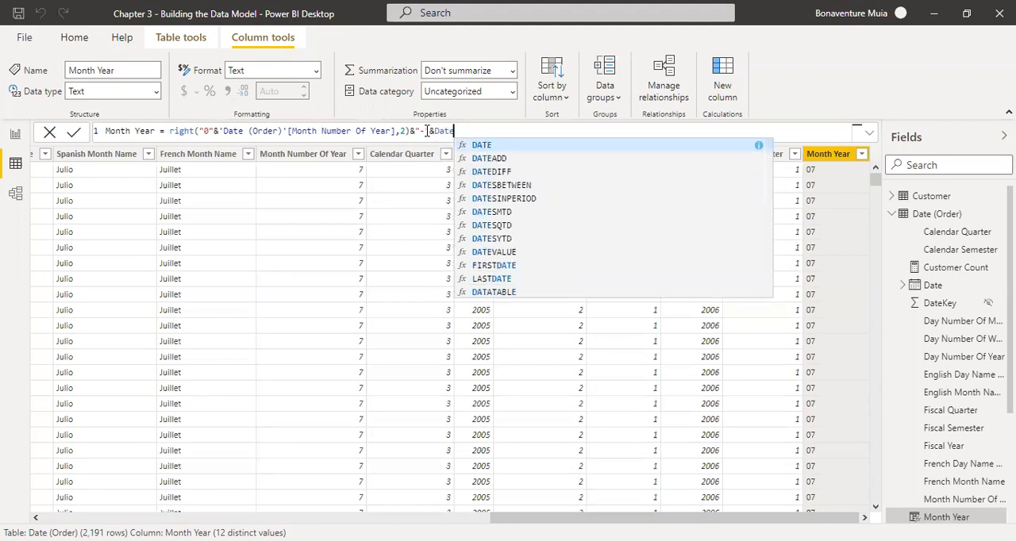
{"action": "type", "text": "(orde"}
Insert a reference to 'Date (Order)'[Year] after the hyphen separator in the formula.
{"action": "key", "text": "Down"}
{"action": "key", "text": "Down"}
{"action": "key", "text": "Down"}
{"action": "key", "text": "Down"}
{"action": "key", "text": "Down"}
{"action": "key", "text": "Down"}
{"action": "key", "text": "Down"}
{"action": "key", "text": "Down"}
{"action": "key", "text": "Down"}
{"action": "key", "text": "Down"}
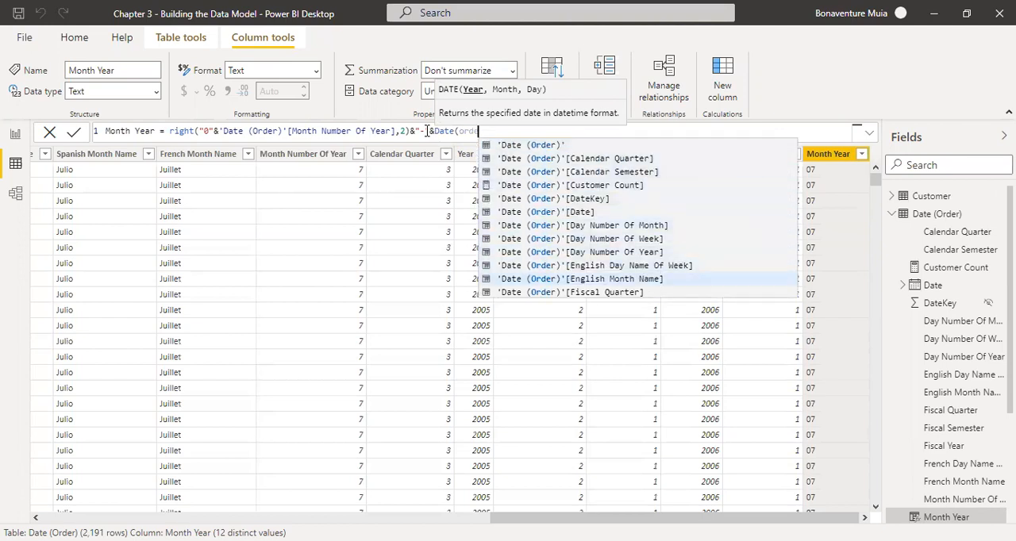
{"action": "key", "text": "Down"}
{"action": "key", "text": "Down"}
{"action": "key", "text": "Down"}
{"action": "key", "text": "Down"}
{"action": "key", "text": "Down"}
{"action": "key", "text": "Down"}
{"action": "key", "text": "Down"}
{"action": "key", "text": "Down"}
{"action": "key", "text": "Down"}
{"action": "key", "text": "Down"}
{"action": "key", "text": "Down"}
{"action": "key", "text": "Up"}
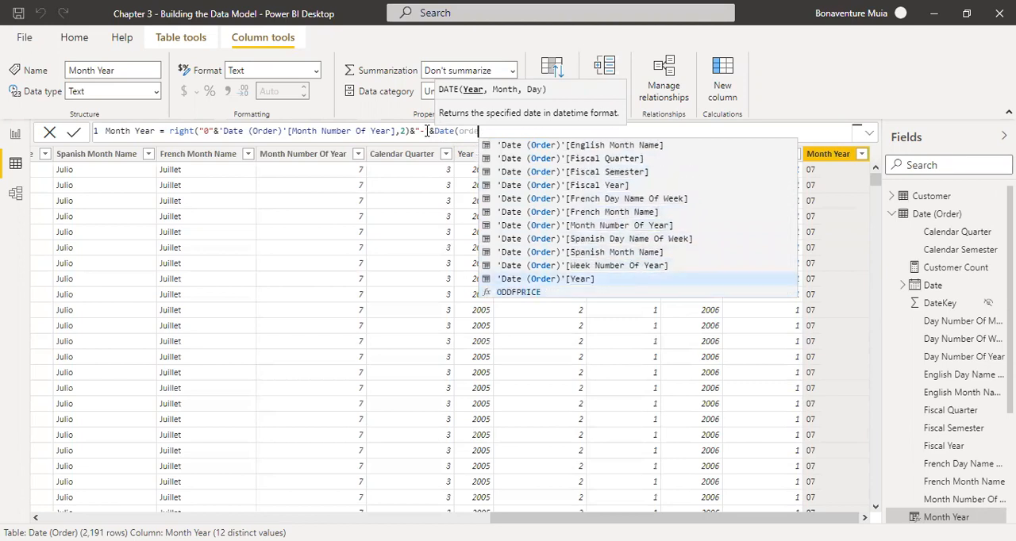
{"action": "key", "text": "Tab"}
Remove the stray Date( text in front of the Year reference.
{"action": "left_click", "coordinate": [454, 131]}
{"action": "key", "text": "BackSpace"}
{"action": "key", "text": "BackSpace"}
{"action": "key", "text": "BackSpace"}
{"action": "key", "text": "BackSpace"}
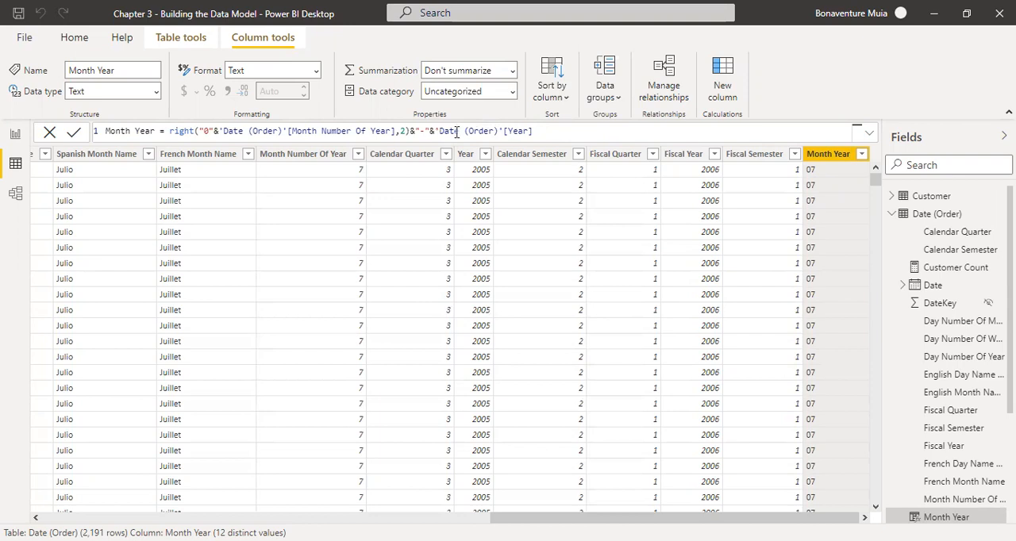
Put spaces around the ampersand before the Year reference and commit the Month Year formula.
{"action": "left_click", "coordinate": [428, 131]}
{"action": "type", "text": "\""}
{"action": "left_click", "coordinate": [436, 130]}
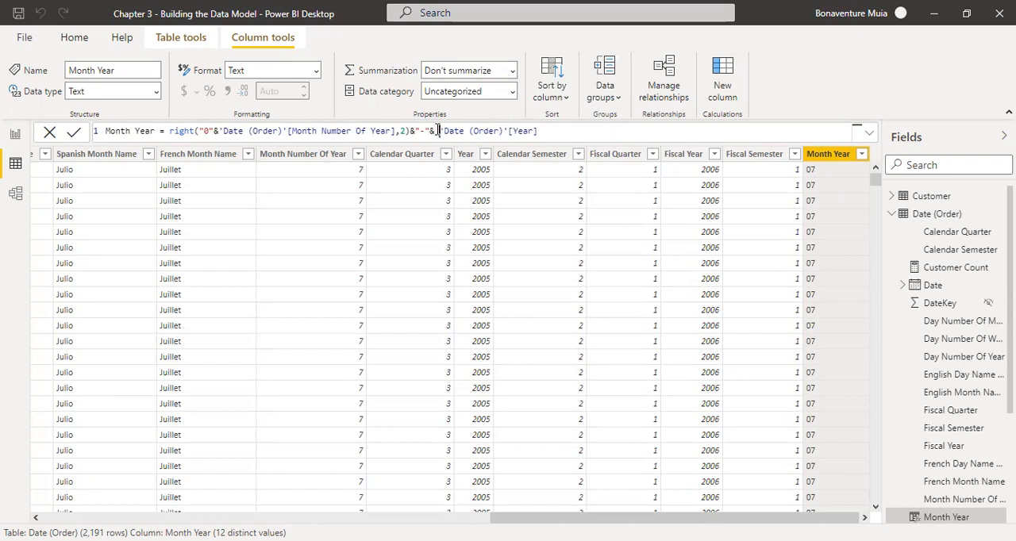
{"action": "left_click", "coordinate": [430, 131]}
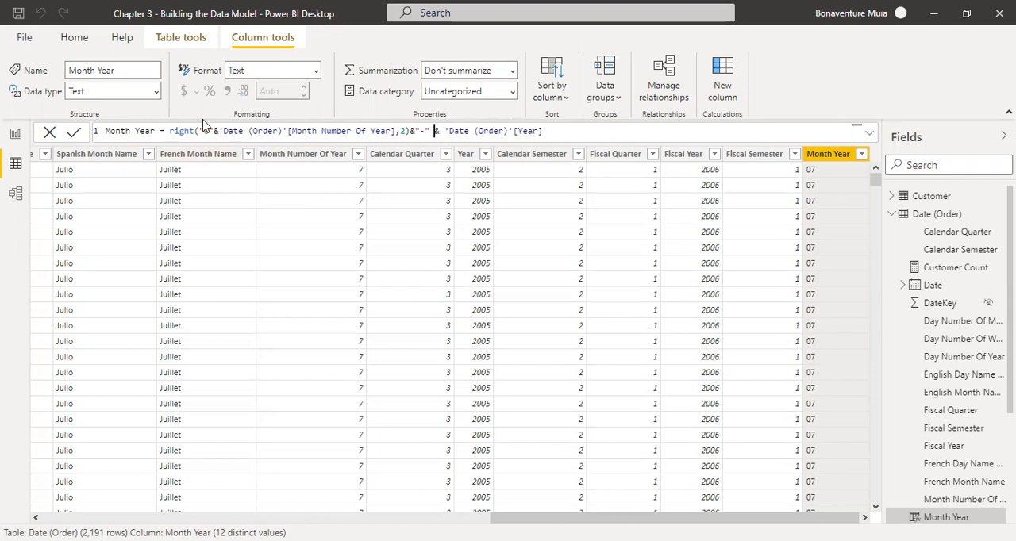
{"action": "left_click_drag", "start_coordinate": [169, 131], "coordinate": [410, 131]}
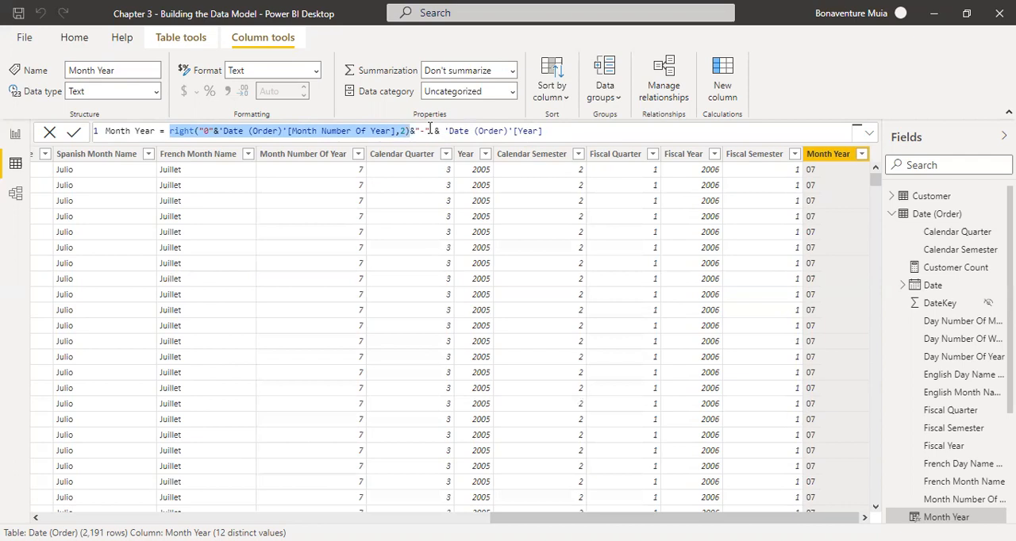
{"action": "left_click_drag", "start_coordinate": [430, 131], "coordinate": [414, 130]}
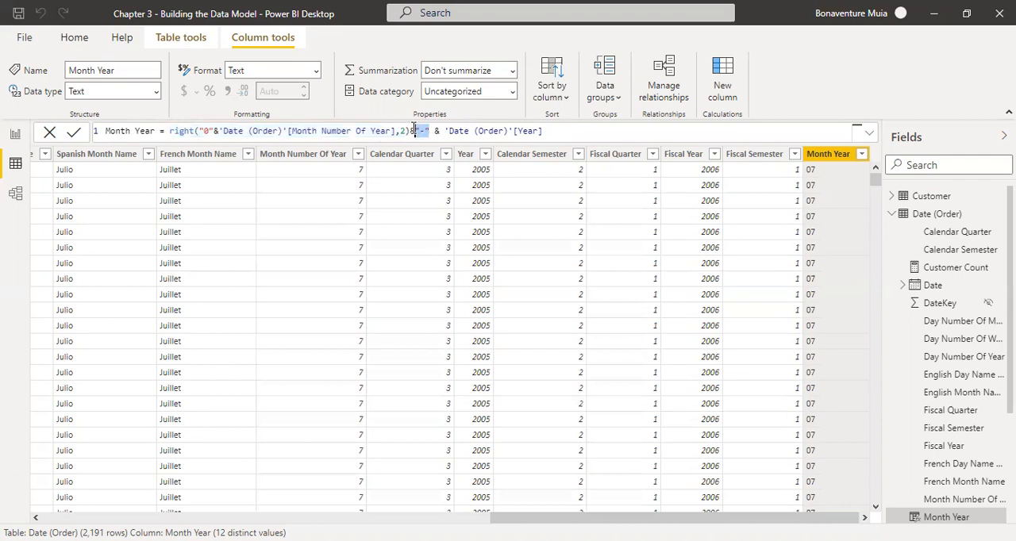
{"action": "left_click", "coordinate": [569, 128]}
{"action": "key", "text": "Return"}
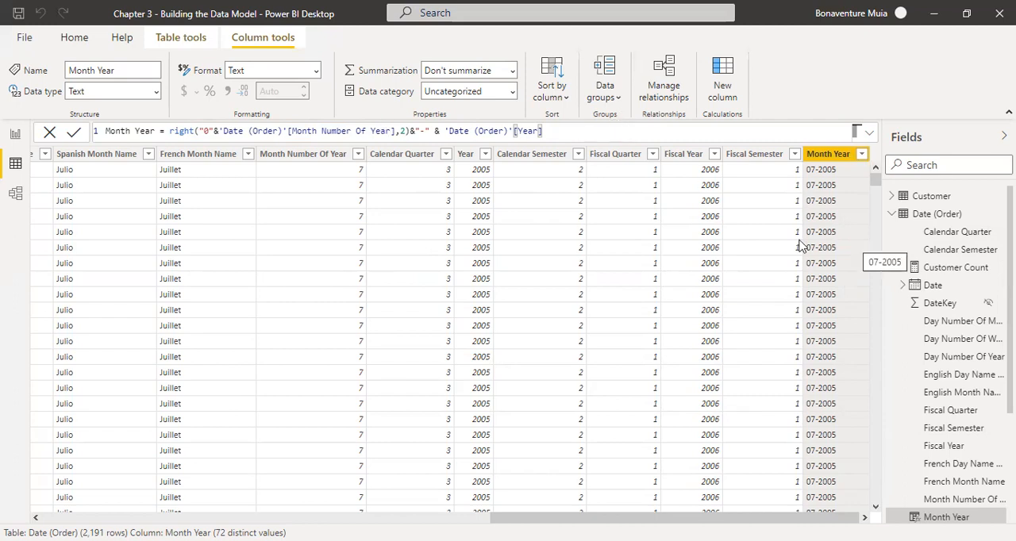
Add a new calculated column to the Date (Order) table and name it Month Year2.
{"action": "left_click", "coordinate": [202, 48]}
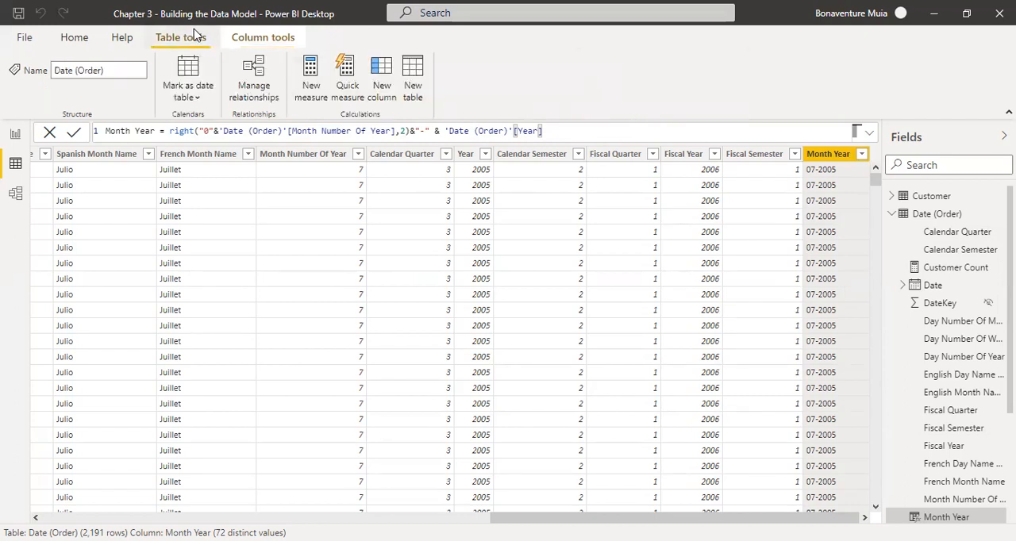
{"action": "left_click", "coordinate": [316, 91]}
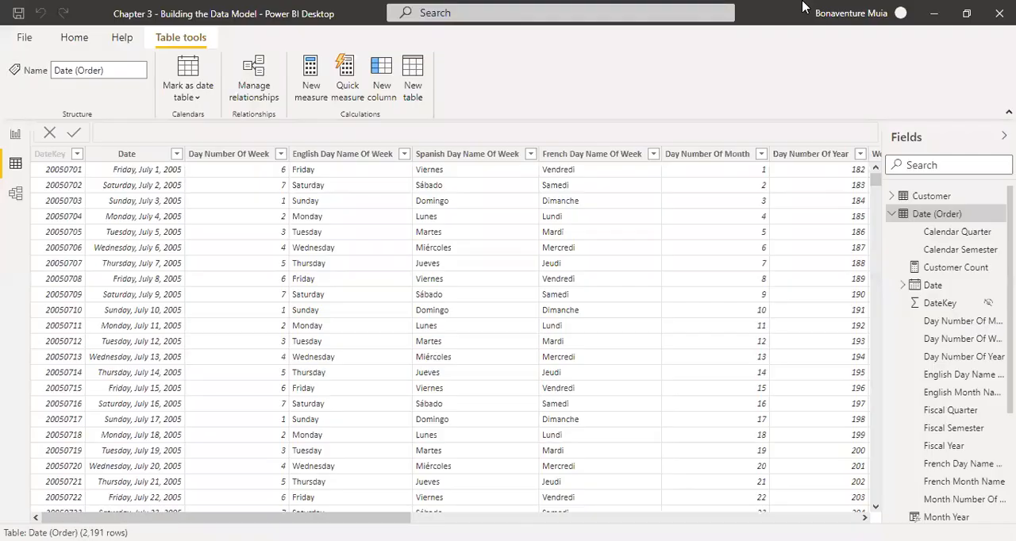
{"action": "left_click", "coordinate": [380, 86]}
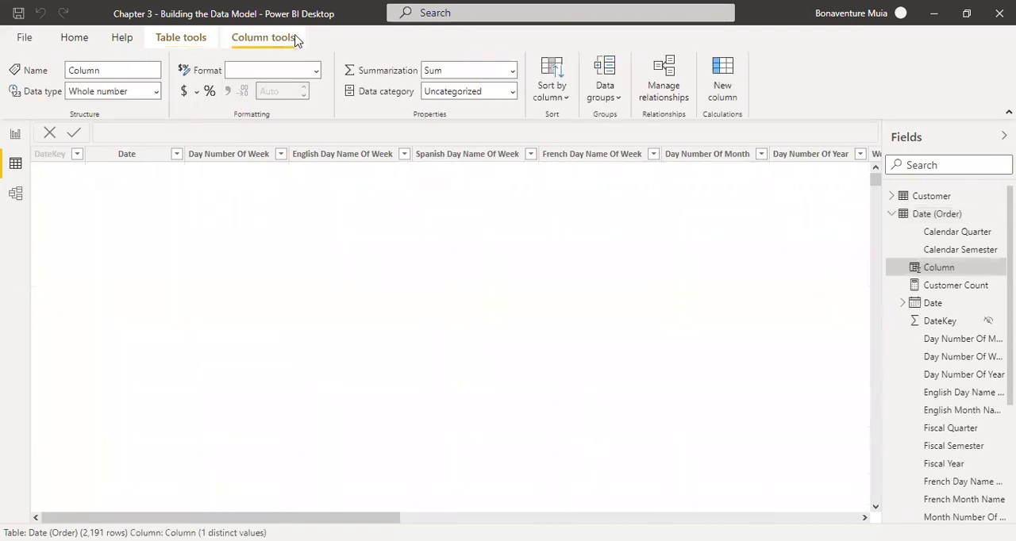
{"action": "left_click", "coordinate": [134, 131]}
{"action": "key", "text": "BackSpace"}
{"action": "key", "text": "BackSpace"}
{"action": "key", "text": "BackSpace"}
{"action": "key", "text": "BackSpace"}
{"action": "key", "text": "BackSpace"}
{"action": "key", "text": "BackSpace"}
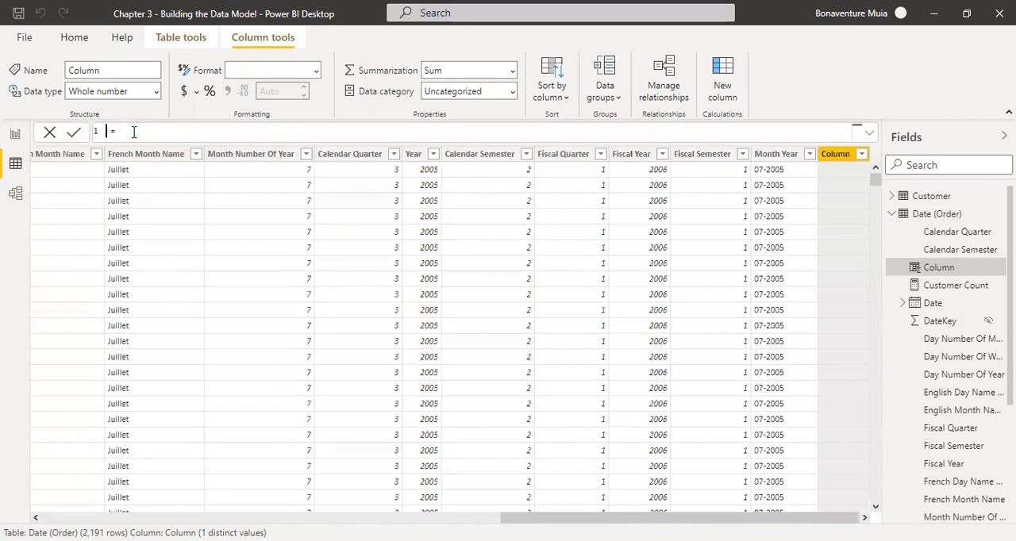
{"action": "type", "text": "Month Year2"}
Begin the Month Year2 formula with the FORMAT function.
{"action": "key", "text": "End"}
{"action": "type", "text": "form"}
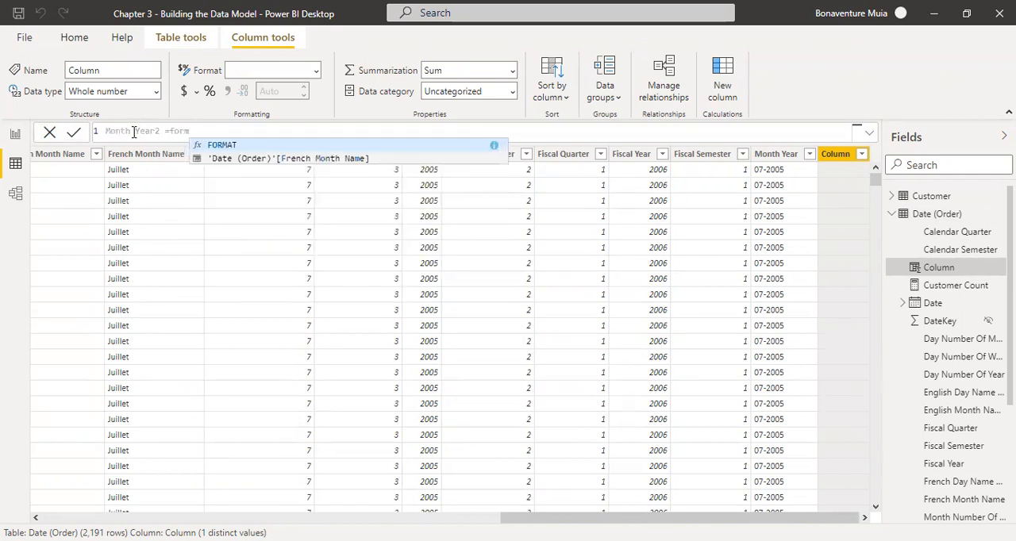
{"action": "key", "text": "Tab"}
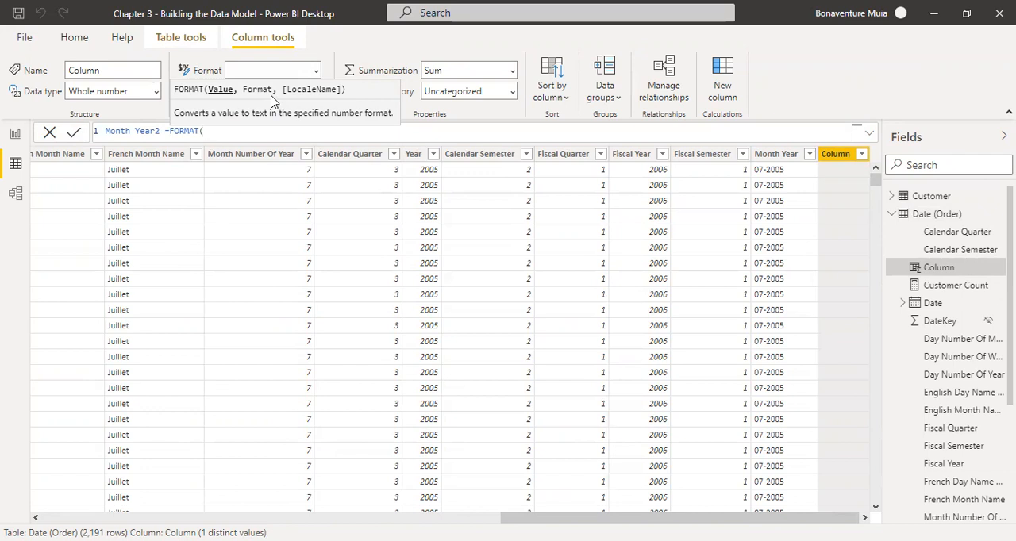
Insert a reference to 'Date (Order)'[Date] as the value argument of FORMAT.
{"action": "type", "text": "Date"}
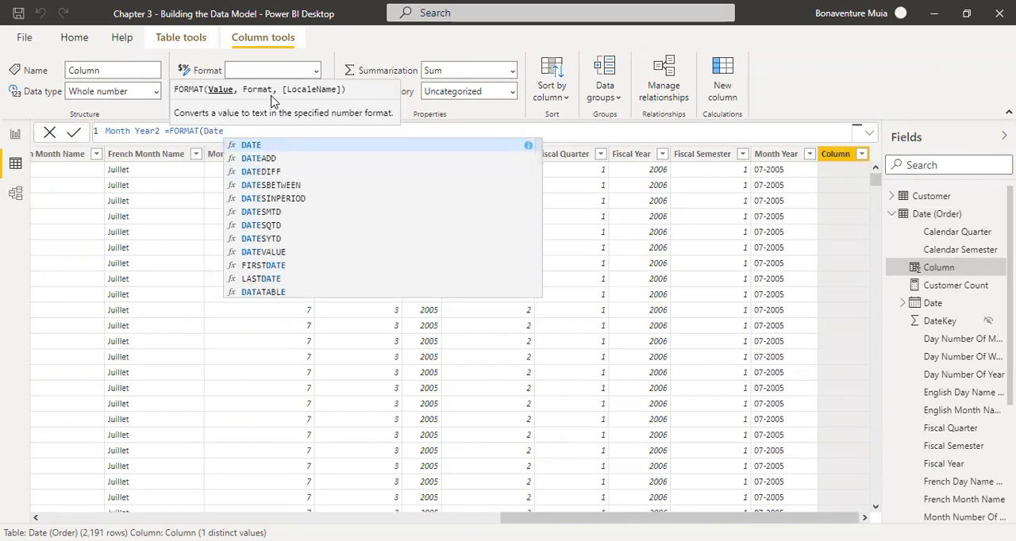
{"action": "type", "text": "(order"}
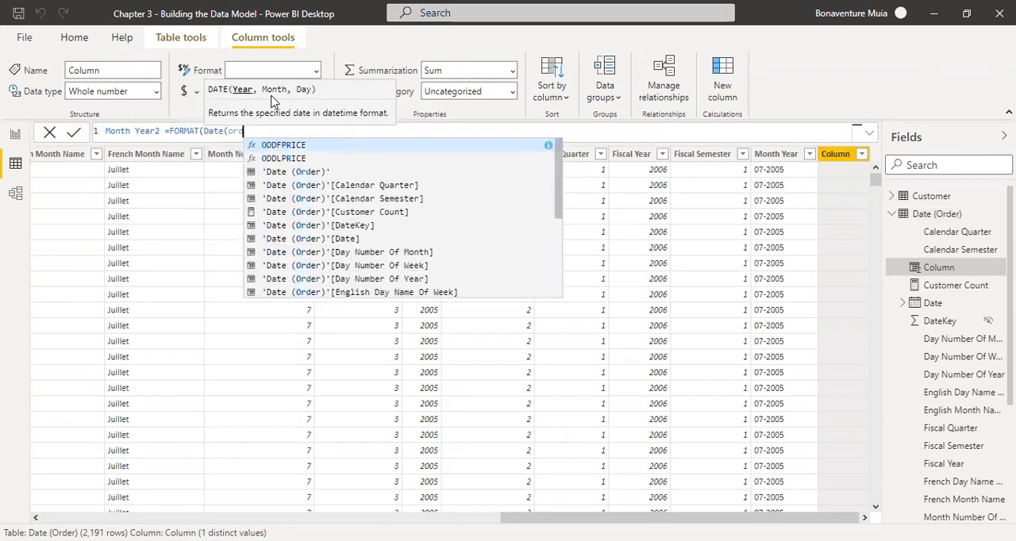
{"action": "key", "text": "Down"}
{"action": "key", "text": "Down"}
{"action": "key", "text": "Down"}
{"action": "key", "text": "Down"}
{"action": "key", "text": "Down"}
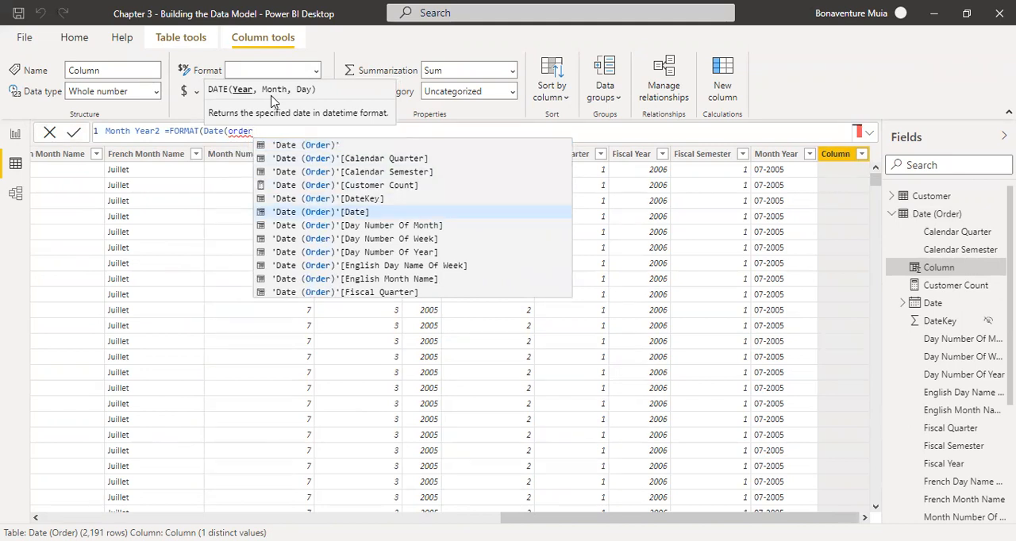
{"action": "key", "text": "Tab"}
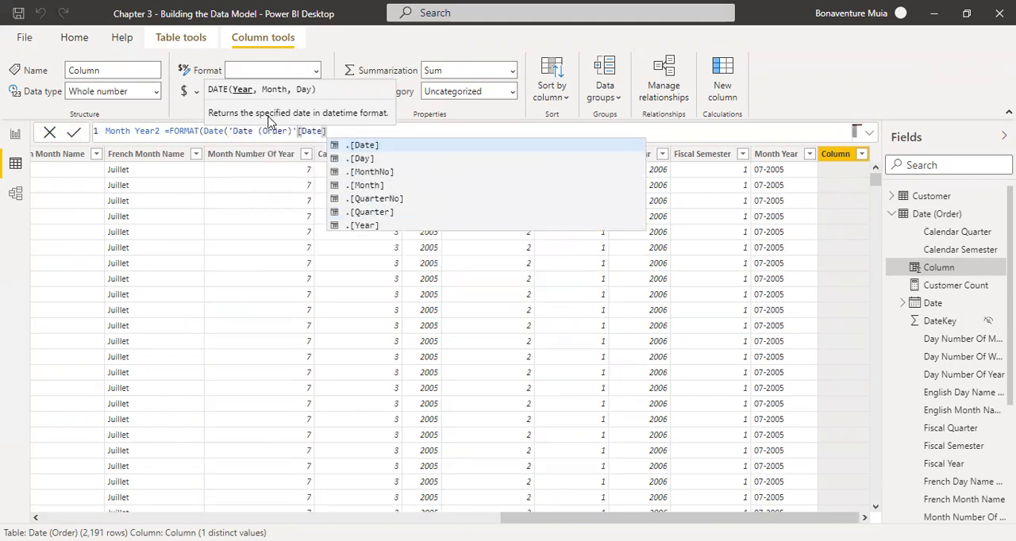
Remove the stray Date( text in front of the 'Date (Order)'[Date] reference.
{"action": "left_click", "coordinate": [224, 130]}
{"action": "key", "text": "BackSpace"}
{"action": "key", "text": "BackSpace"}
{"action": "key", "text": "BackSpace"}
{"action": "key", "text": "BackSpace"}
{"action": "key", "text": "Delete"}
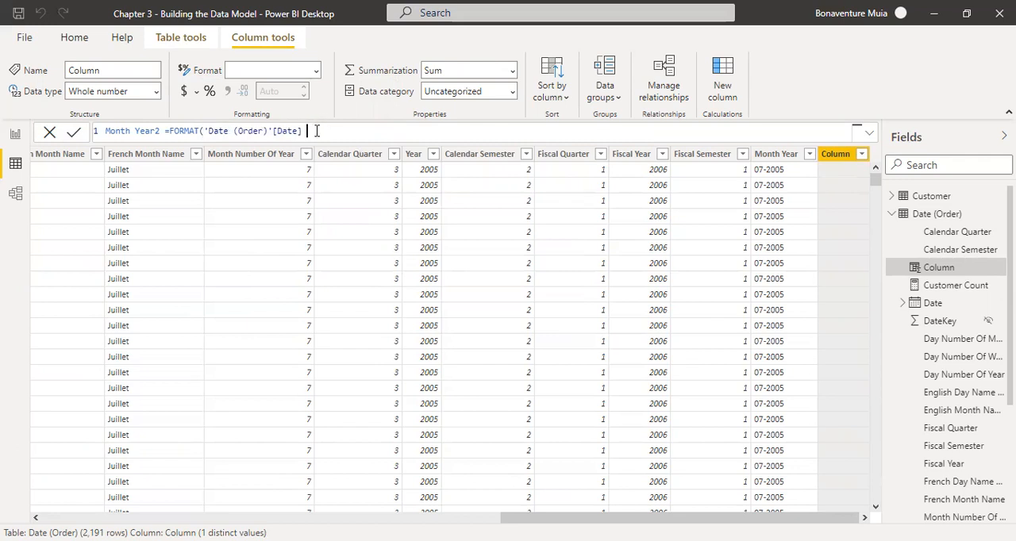
Add MM-YYYY as the format argument after the date reference and commit the Month Year2 formula.
{"action": "left_click_drag", "start_coordinate": [204, 131], "coordinate": [272, 130]}
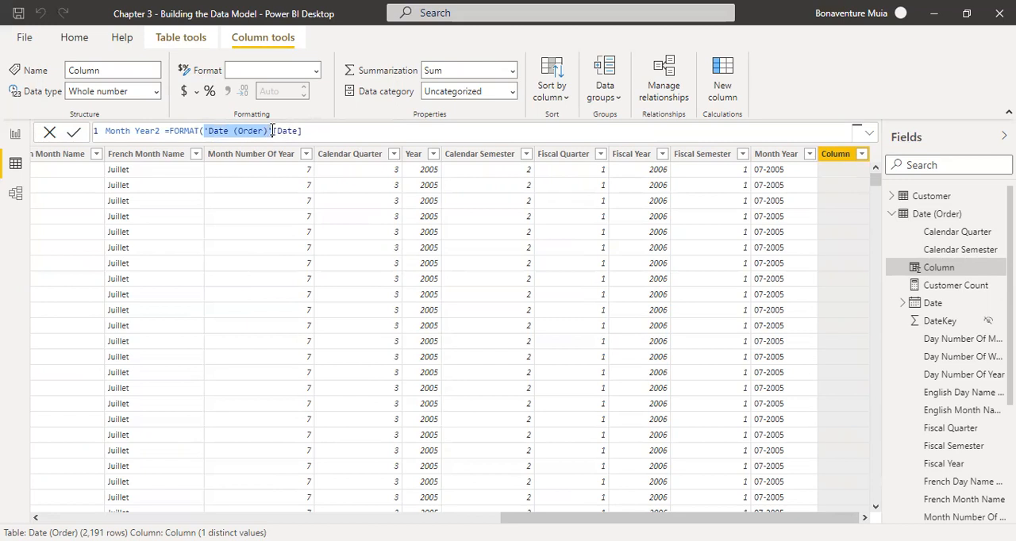
{"action": "left_click", "coordinate": [316, 133]}
{"action": "type", "text": ","}
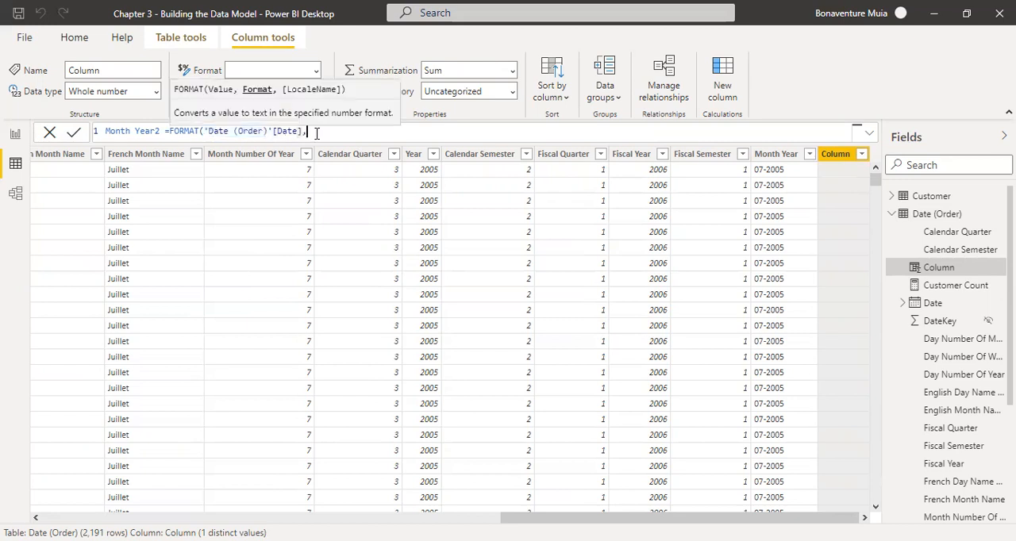
{"action": "type", "text": "\""}
{"action": "type", "text": "M"}
{"action": "type", "text": "M-YYY"}
{"action": "type", "text": "Y"}
{"action": "type", "text": "\")"}
{"action": "key", "text": "Return"}
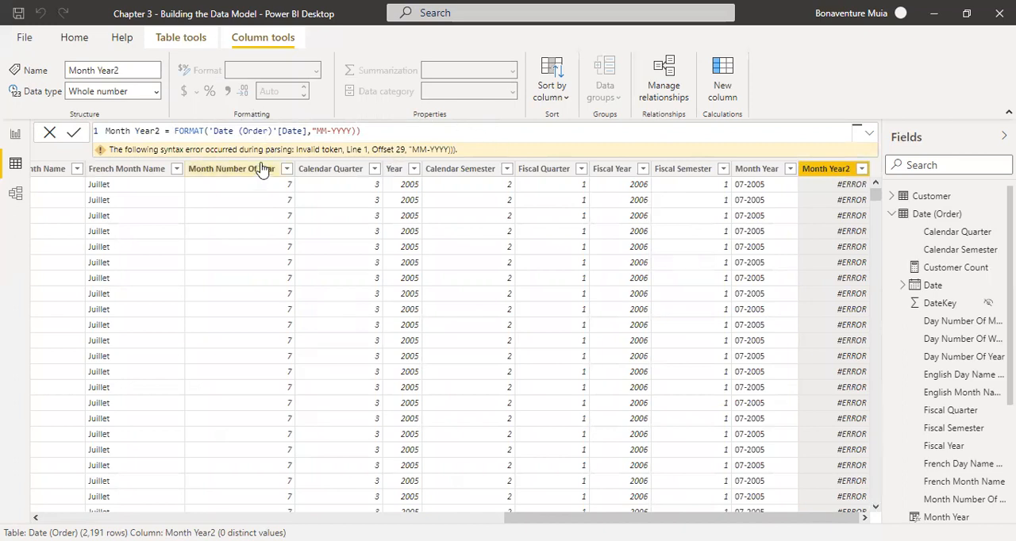
Correct the formula by closing the quotation after MM-YYYY and removing the extra closing parenthesis, then commit it.
{"action": "left_click", "coordinate": [352, 130]}
{"action": "type", "text": "\""}
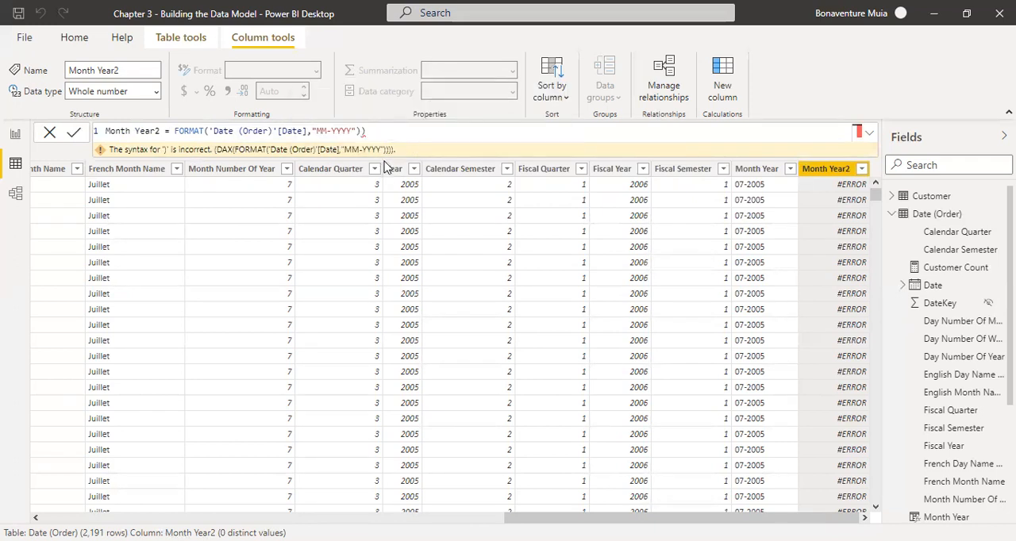
{"action": "key", "text": "BackSpace"}
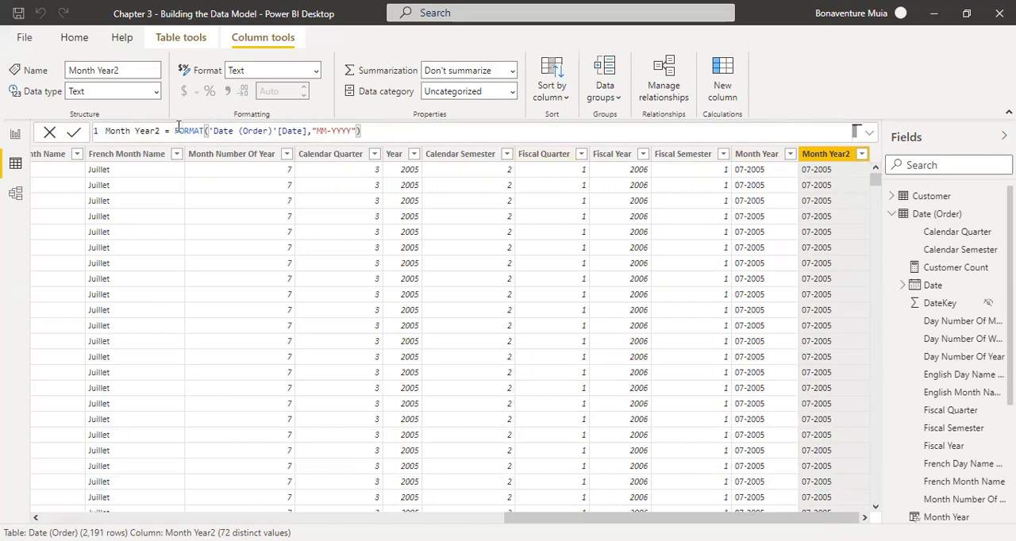
{"action": "left_click_drag", "start_coordinate": [174, 131], "coordinate": [309, 131]}
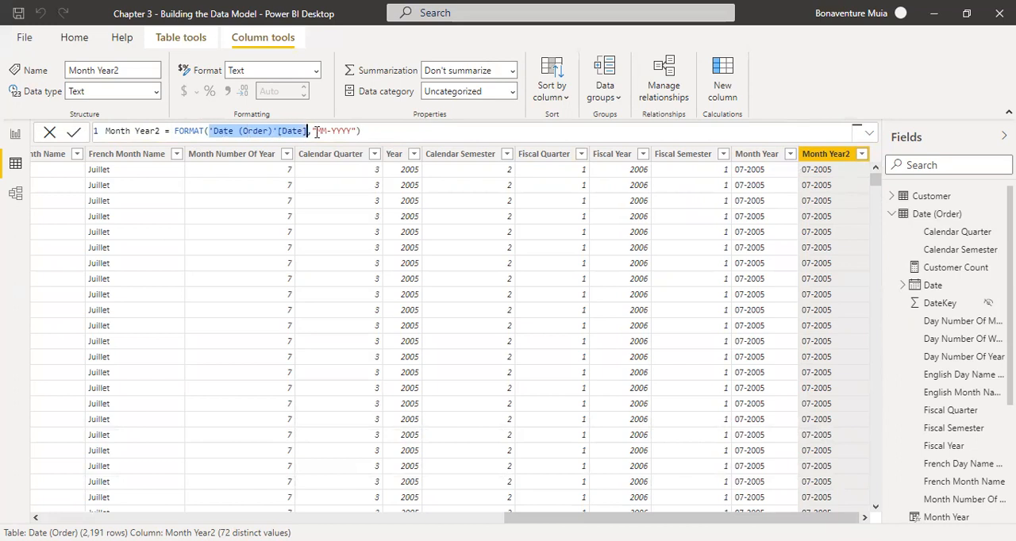
{"action": "mouse_move", "coordinate": [313, 131]}
{"action": "left_mouse_down"}
{"action": "mouse_move", "coordinate": [341, 131]}
{"action": "mouse_move", "coordinate": [328, 131]}
{"action": "left_mouse_up"}
{"action": "left_click", "coordinate": [371, 131]}
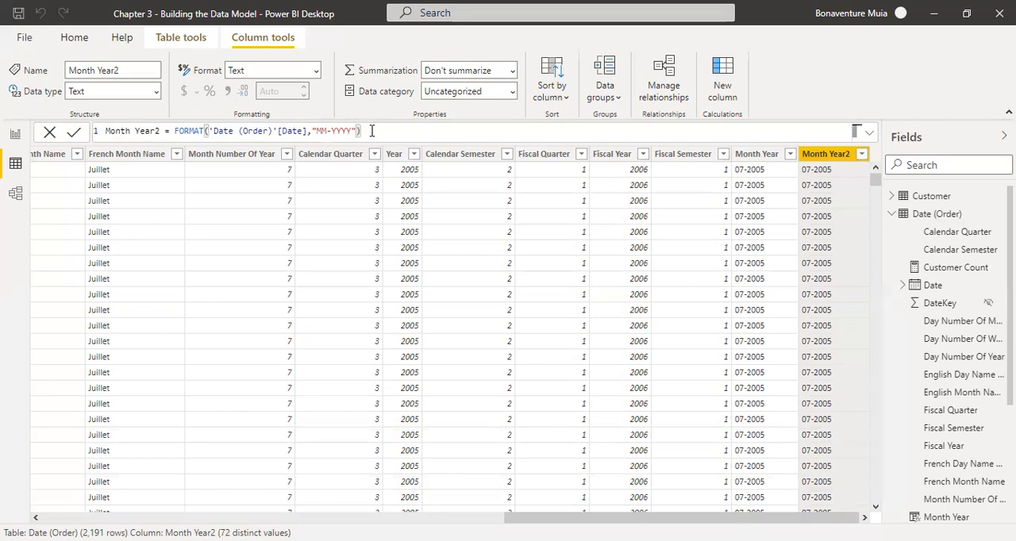